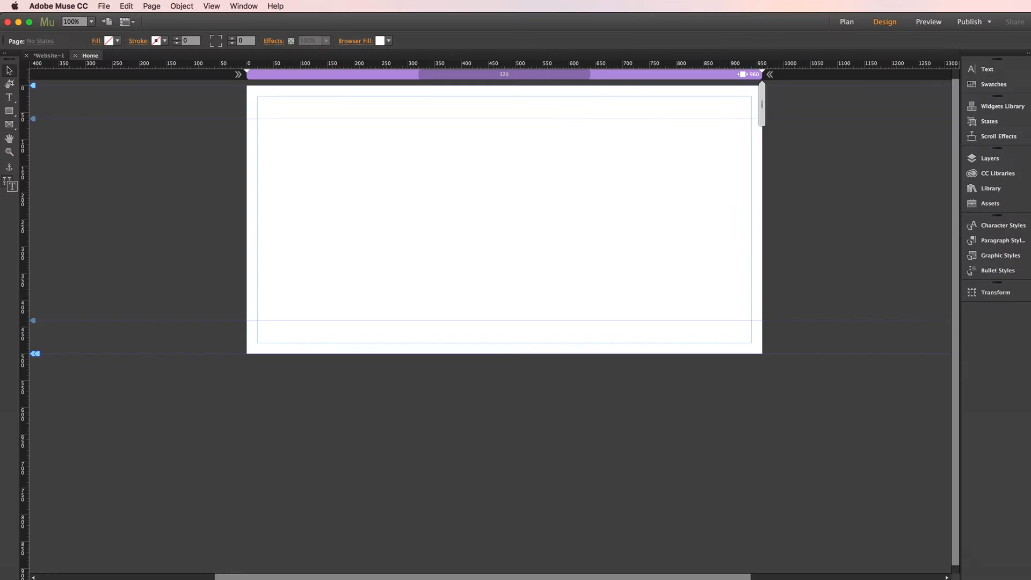
Place the Photo Zoom widget from the library on the page and position it at X 280, Y 62.
left_click(991, 188)
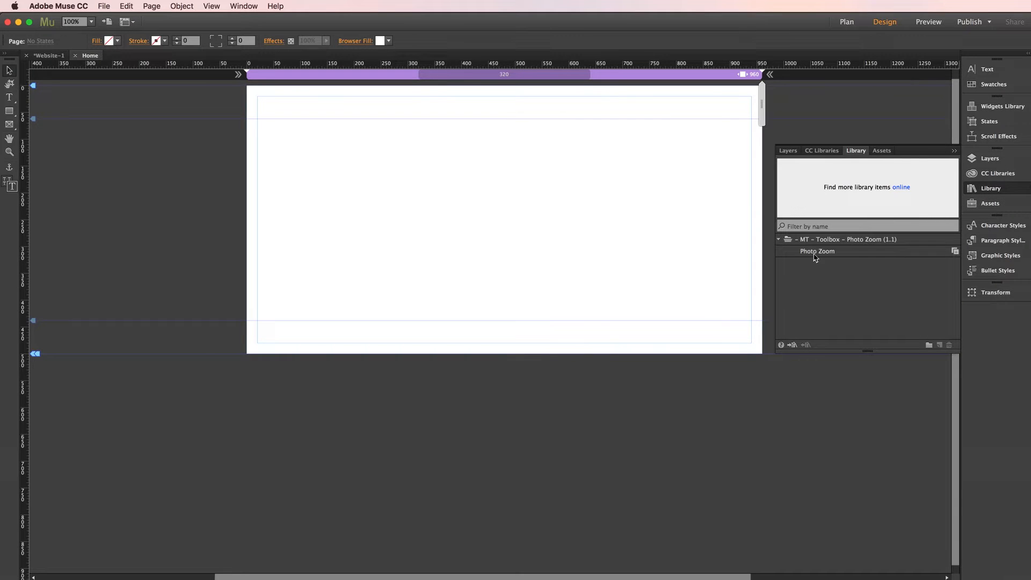
left_click_drag(815, 257, 382, 133)
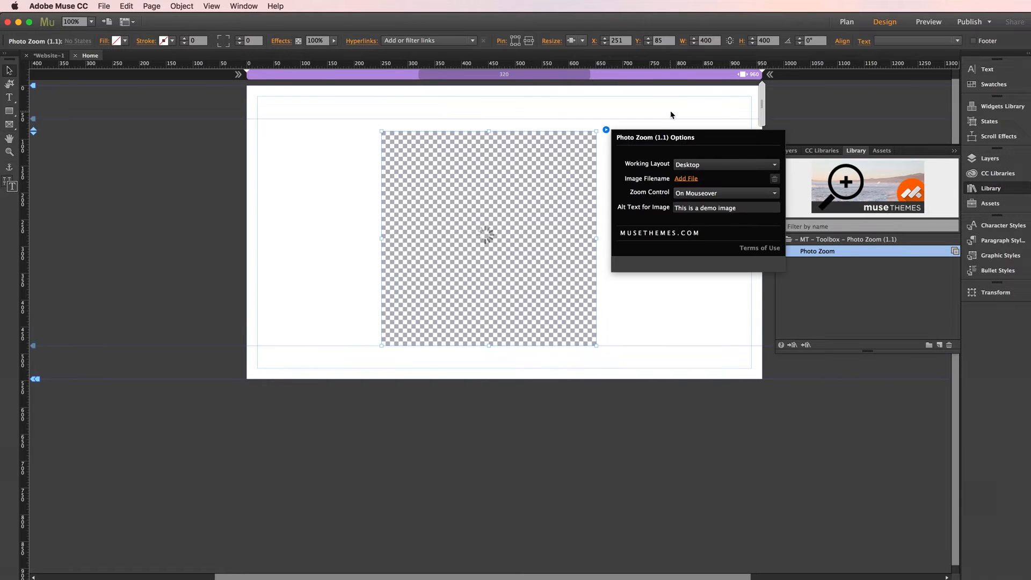
left_click(670, 115)
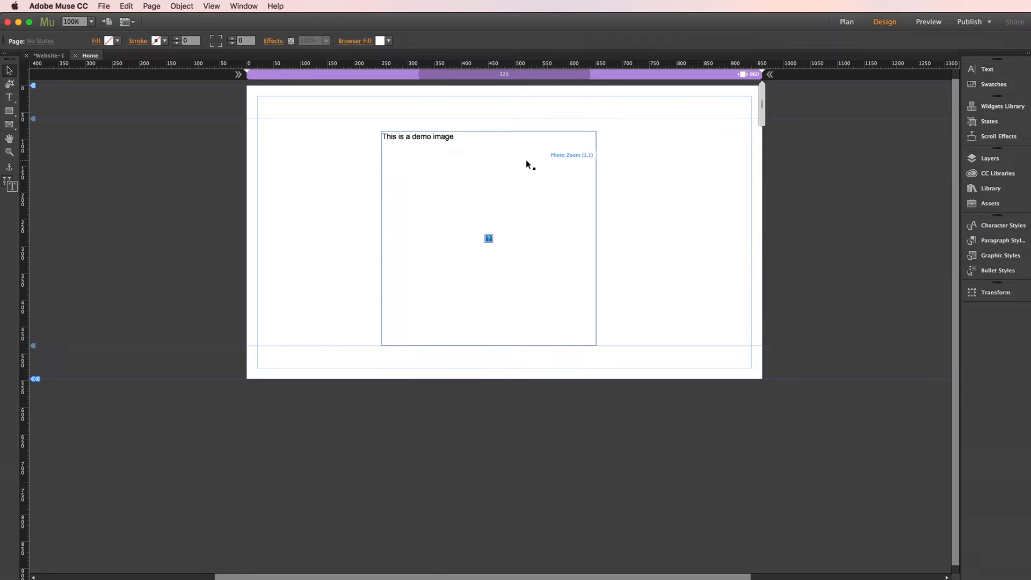
mouse_move(526, 159)
left_mouse_down()
mouse_move(516, 151)
mouse_move(530, 145)
left_mouse_up()
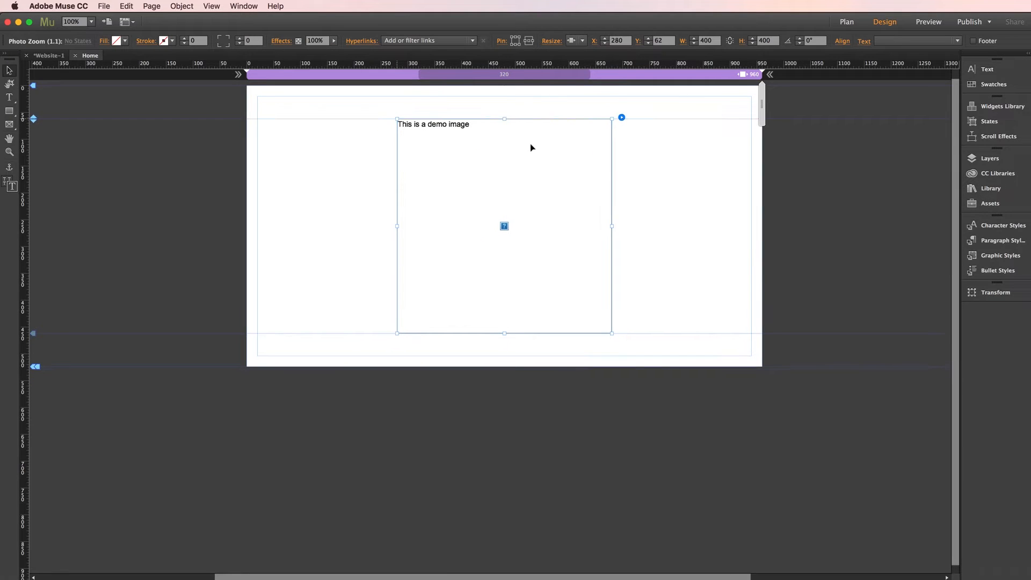
left_click(697, 193)
Load wine_square.jpg as the Photo Zoom widget's image, keeping the working layout on Desktop.
left_click(557, 160)
left_click(622, 118)
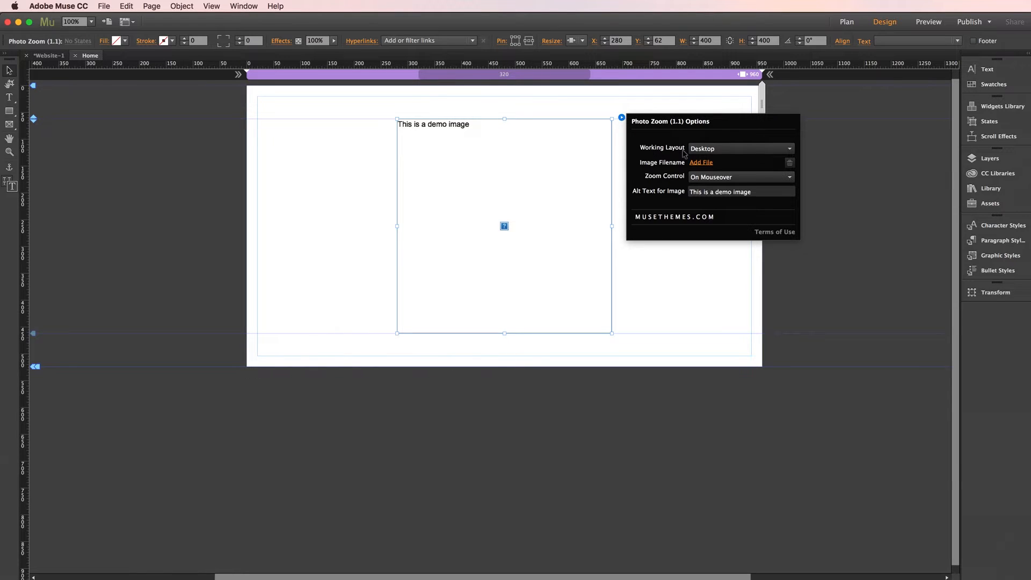
left_click(714, 149)
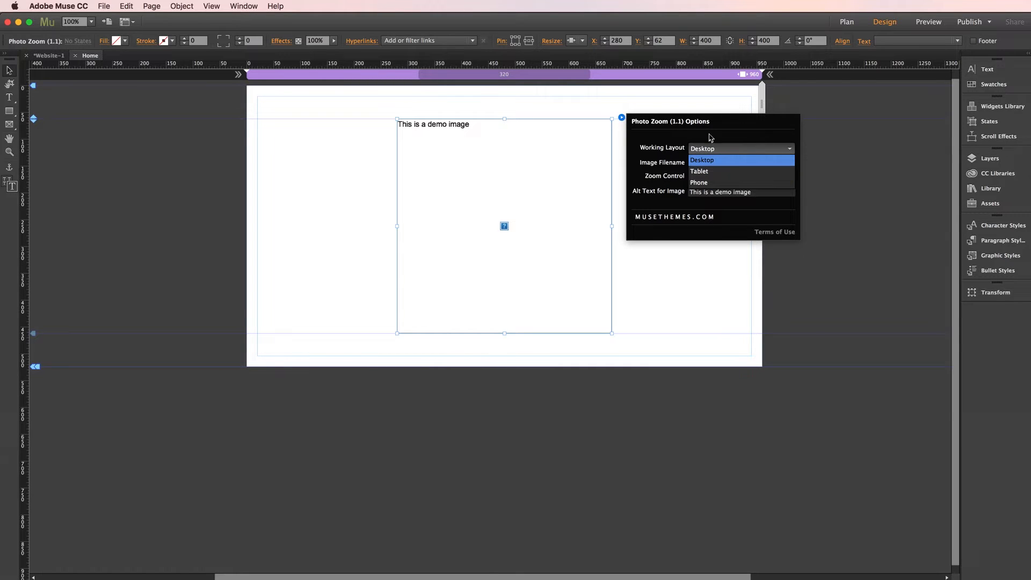
left_click(710, 137)
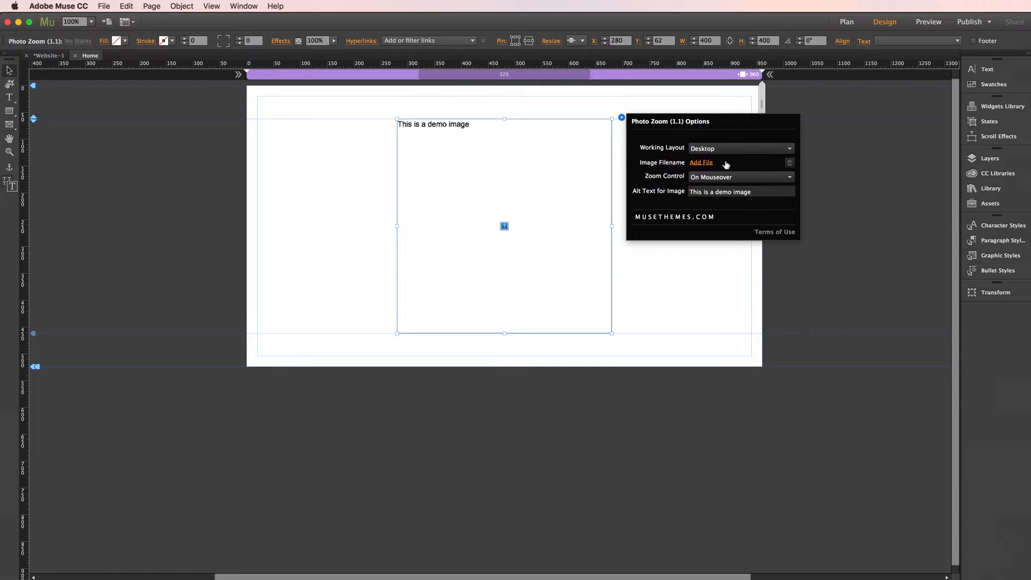
left_click(704, 162)
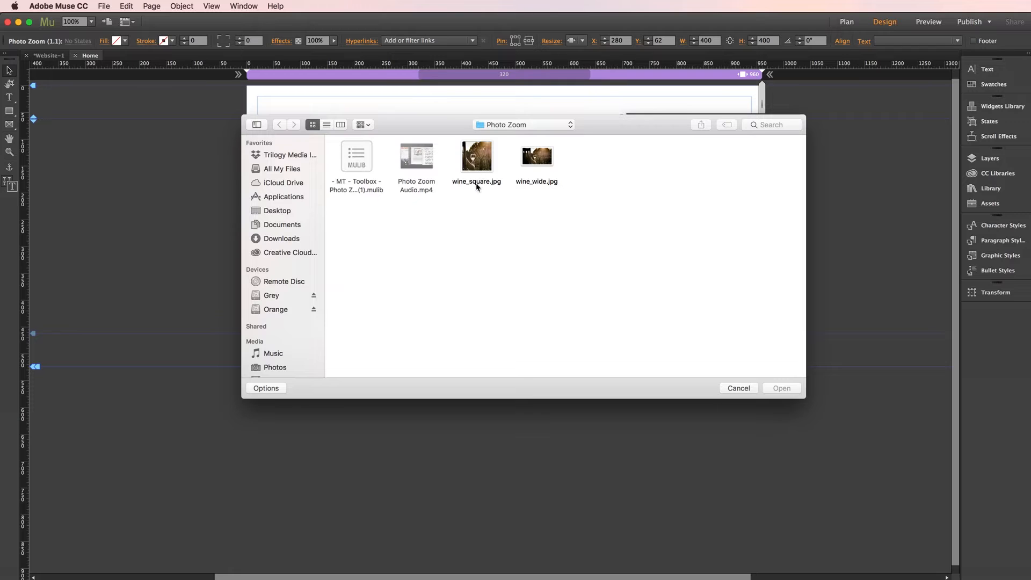
left_click(484, 167)
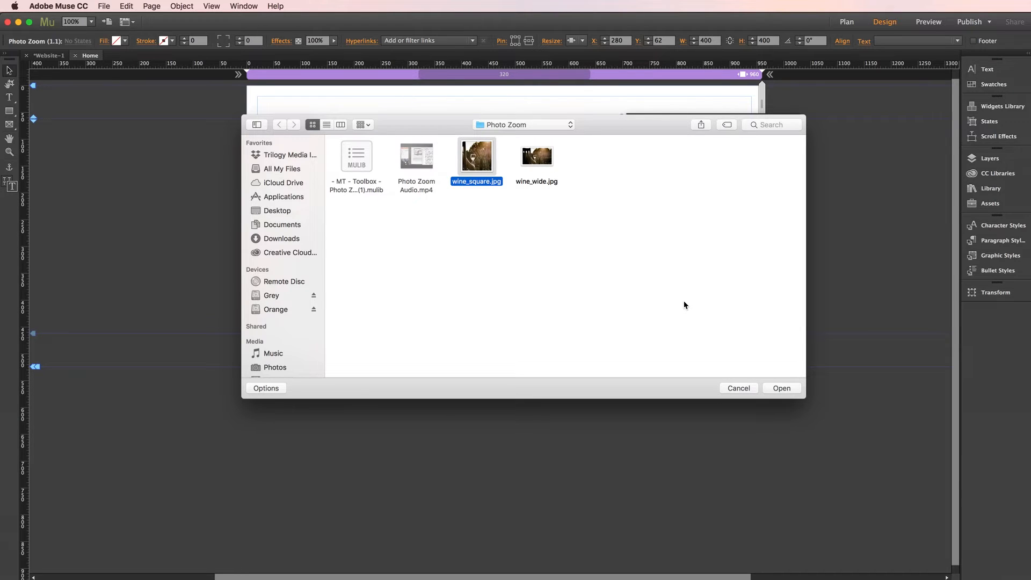
left_click(782, 389)
left_click(649, 277)
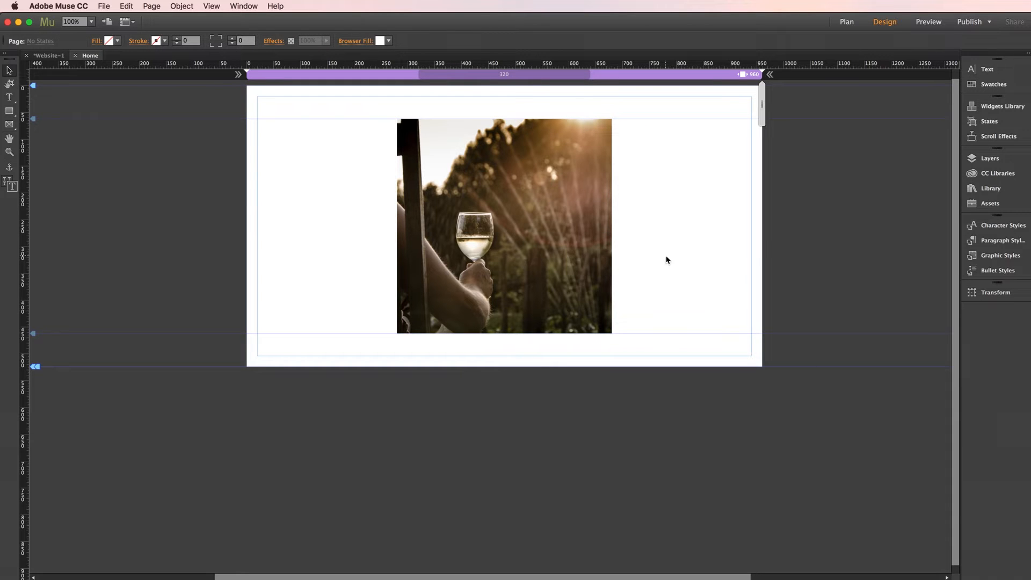
Preview the page in the browser, and return to the Muse design and select the Photo Zoom widget.
key("super+shift+e")
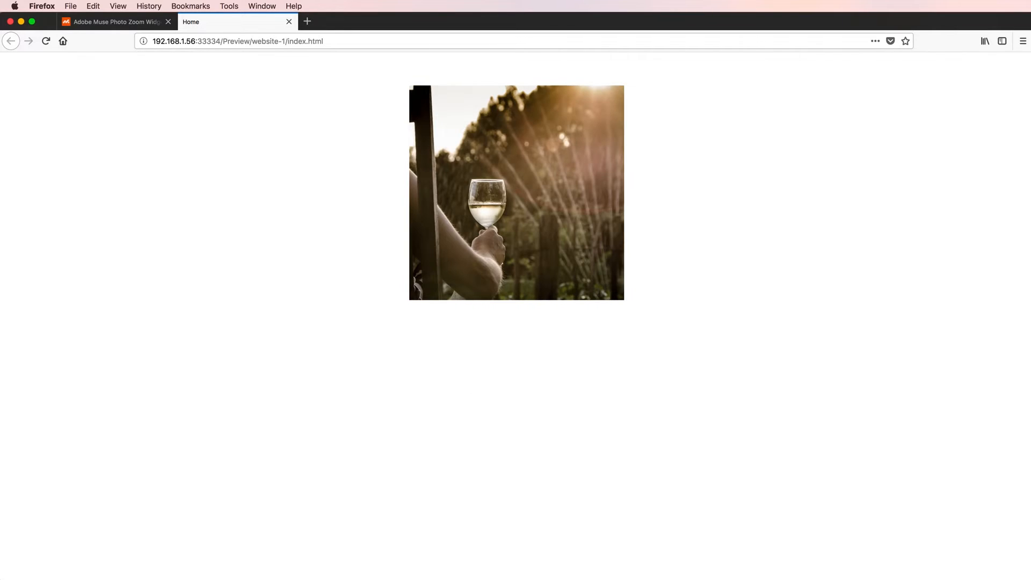
key("super+Tab")
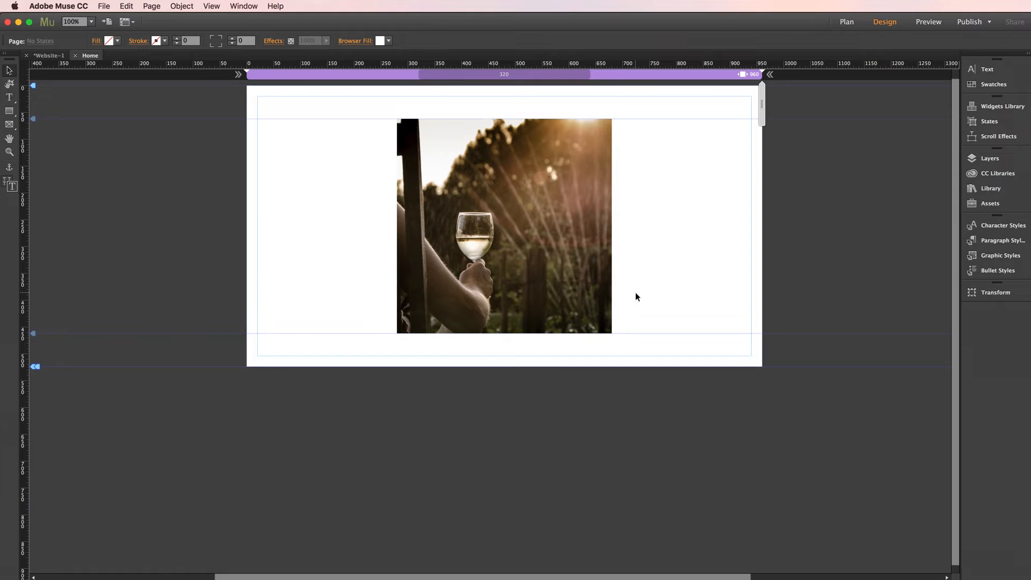
left_click(569, 176)
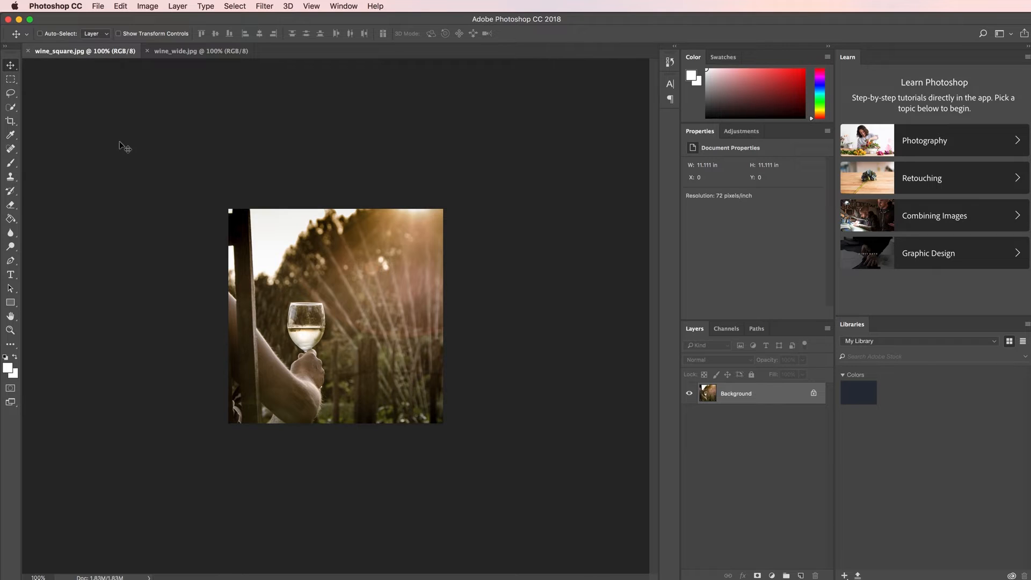
In Photoshop, resize wine_square.jpg to 450 by 450 pixels.
left_click(147, 6)
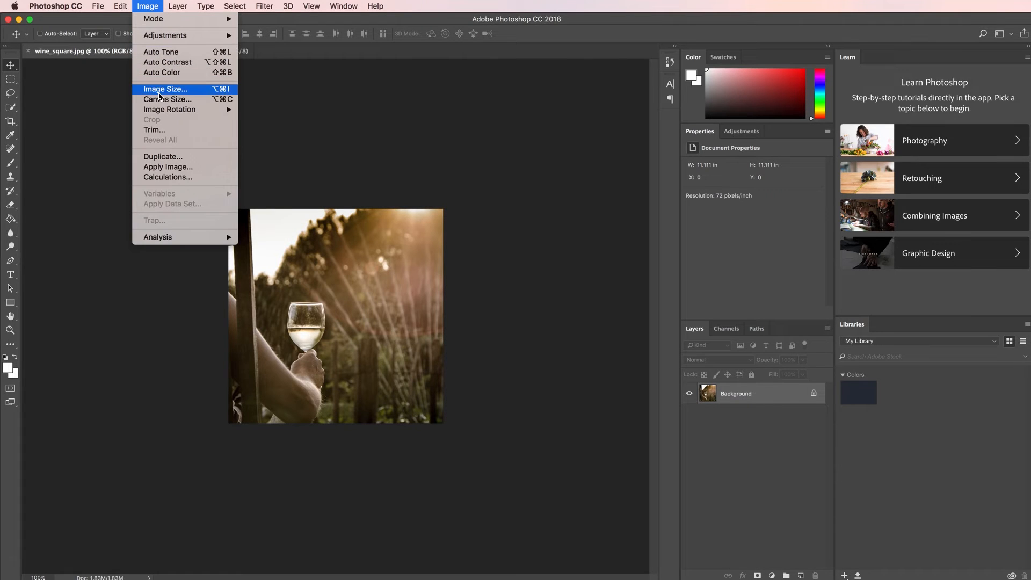
left_click(159, 95)
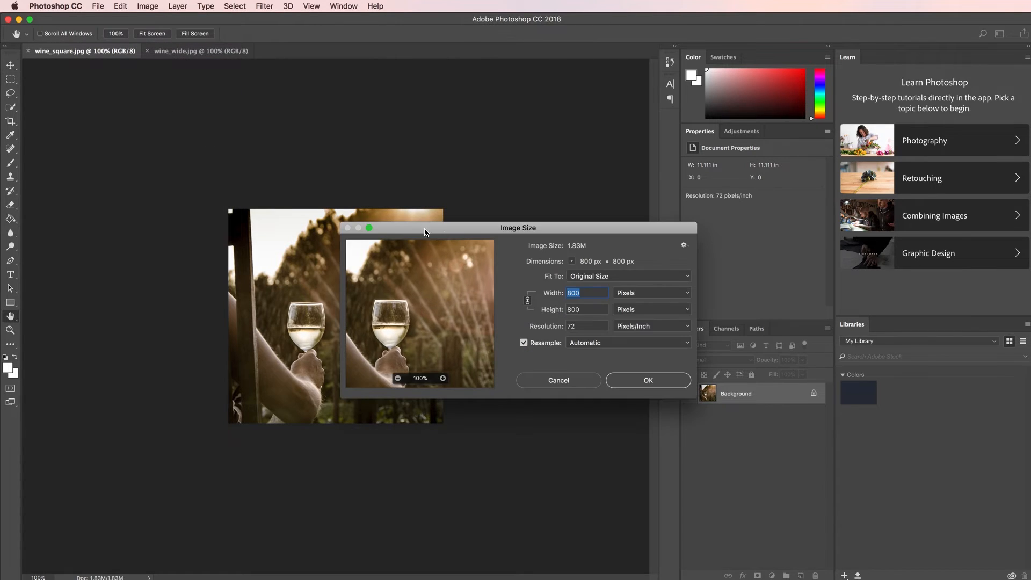
left_click_drag(395, 229, 200, 172)
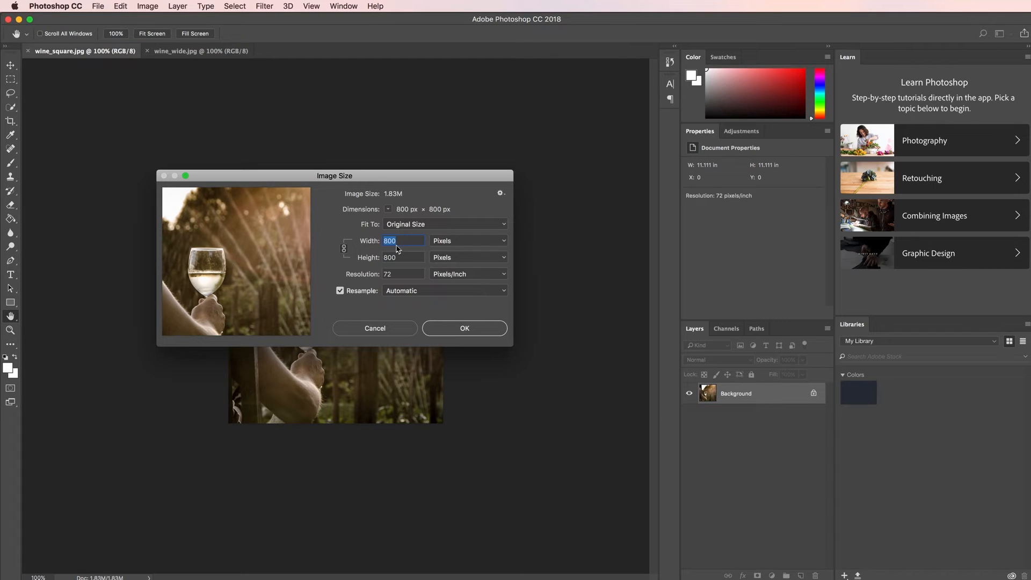
left_click_drag(398, 241, 380, 241)
type("450")
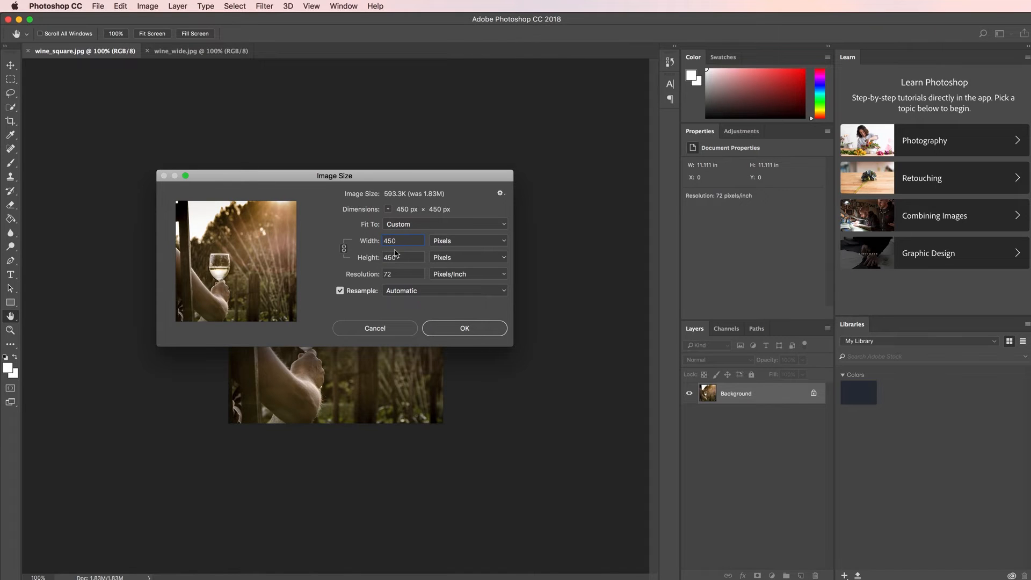
left_click(455, 331)
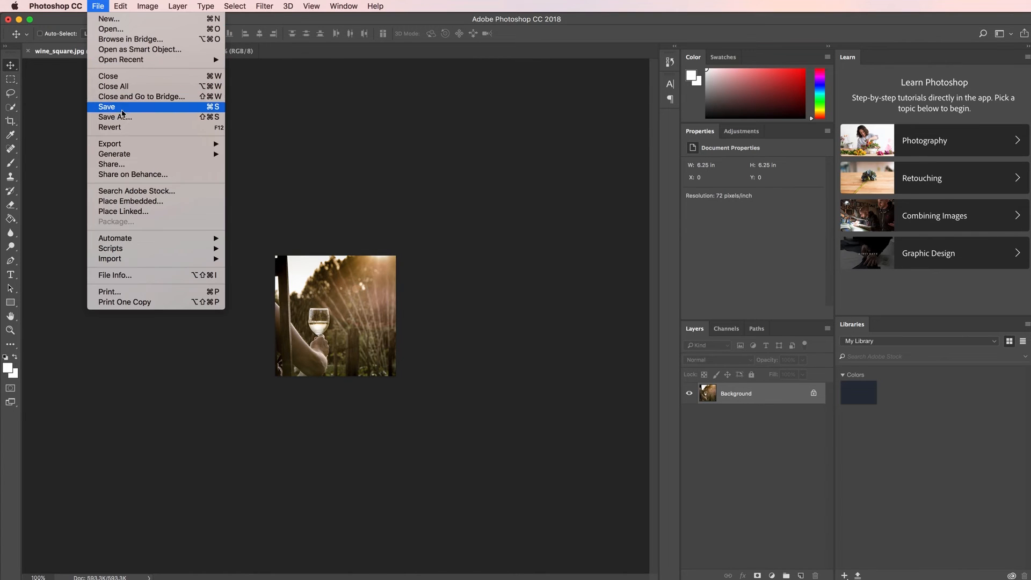
Save the resized image as a JPEG named wine_square_small.jpg in the Photo Zoom folder.
left_click(115, 117)
left_click_drag(555, 71, 300, 59)
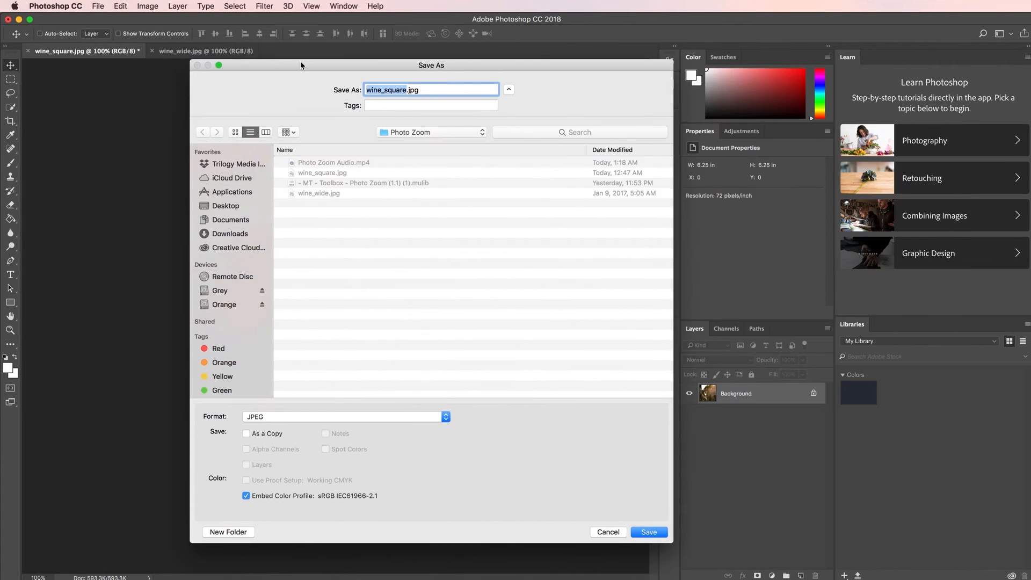
left_click(406, 90)
type("_small")
left_click(645, 532)
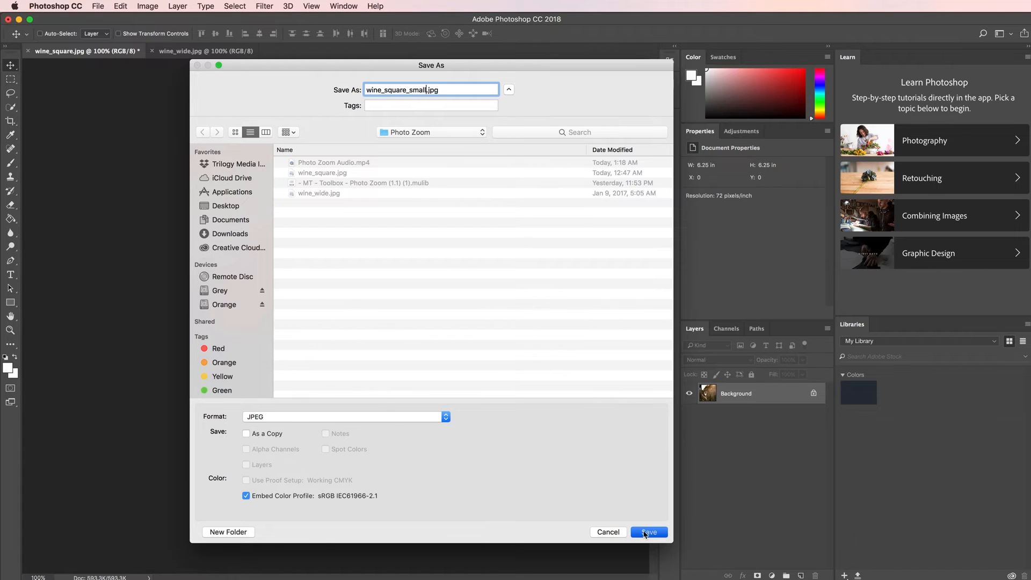
left_click(746, 295)
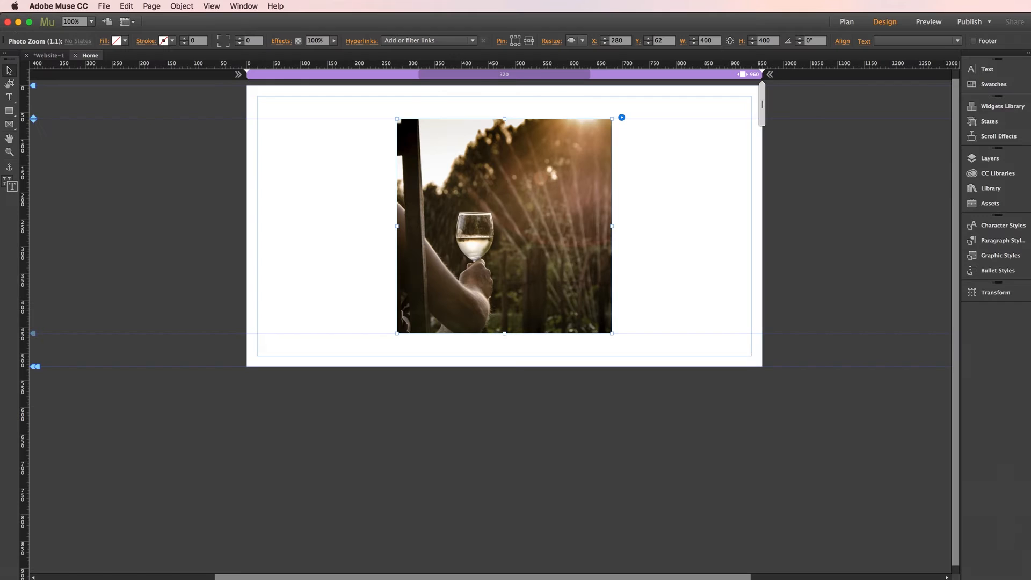
In Muse, replace the Photo Zoom widget's image with wine_square_small.jpg.
left_click(622, 118)
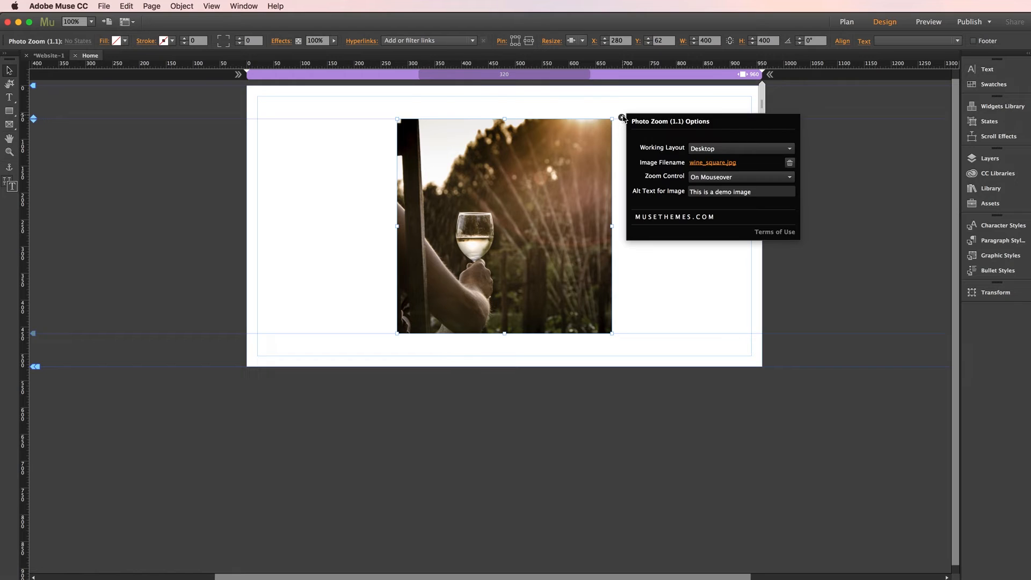
left_click(724, 163)
left_click(653, 199)
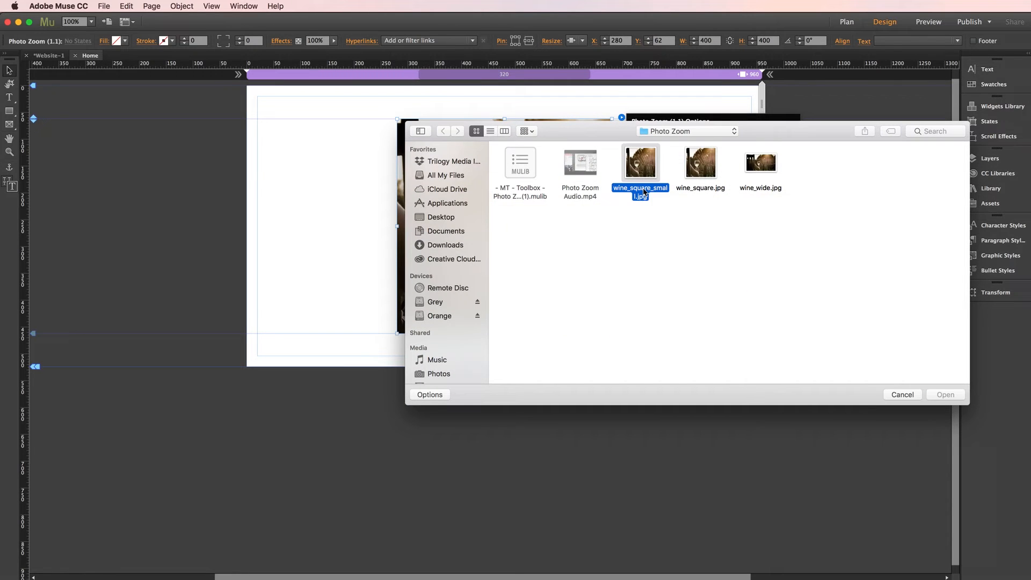
left_click(945, 395)
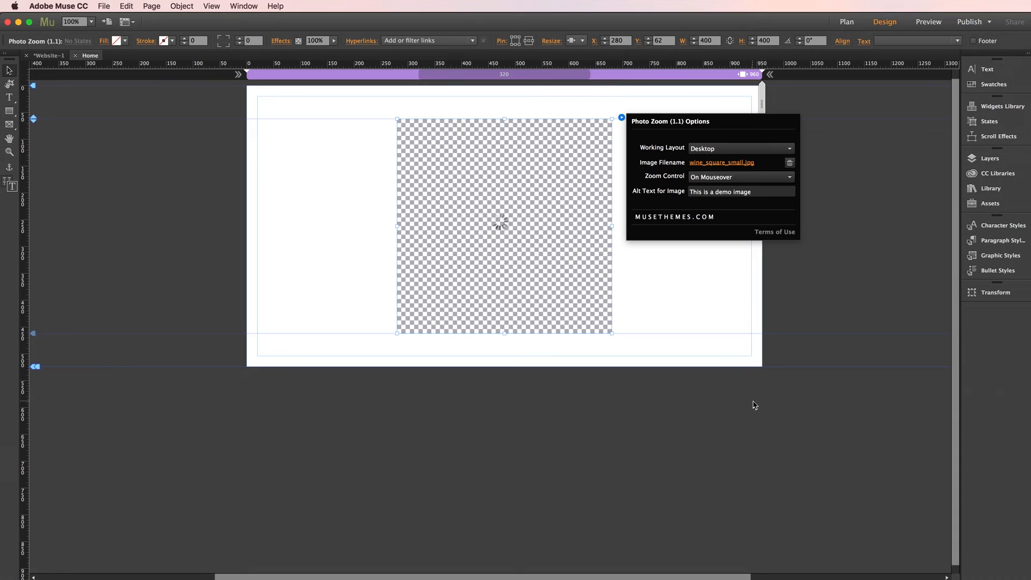
Preview the page with the smaller square image in the browser, and return to the Muse design.
left_click(675, 299)
key("shift+super+e")
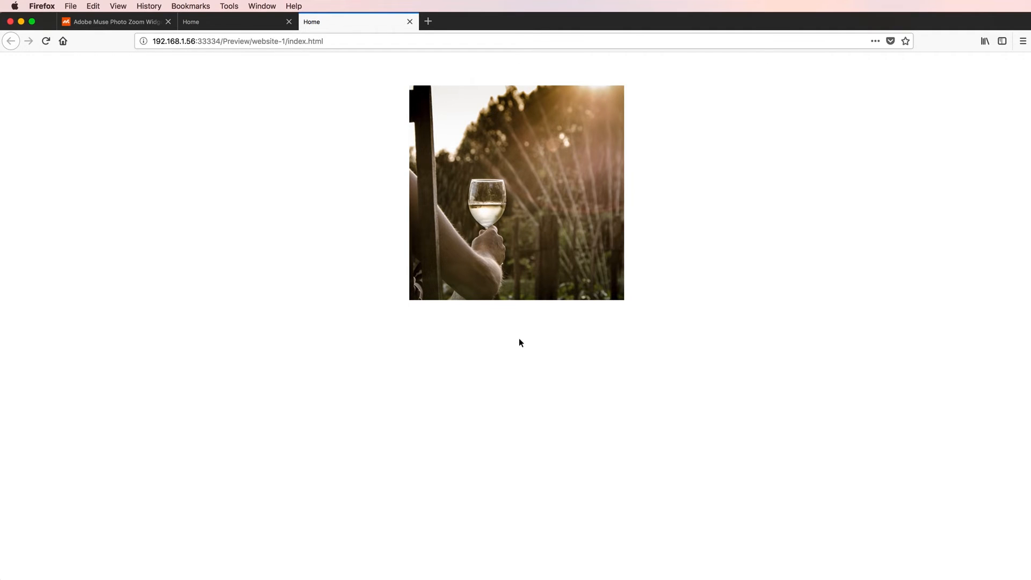
key("super+Tab")
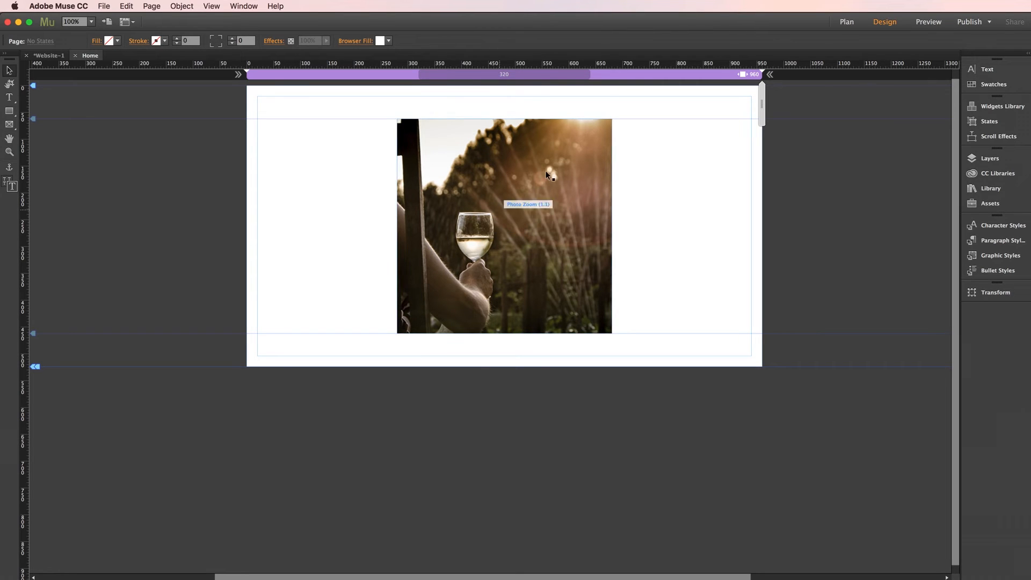
Replace the Photo Zoom widget's image with wine_wide.jpg.
left_click(568, 155)
left_click(622, 117)
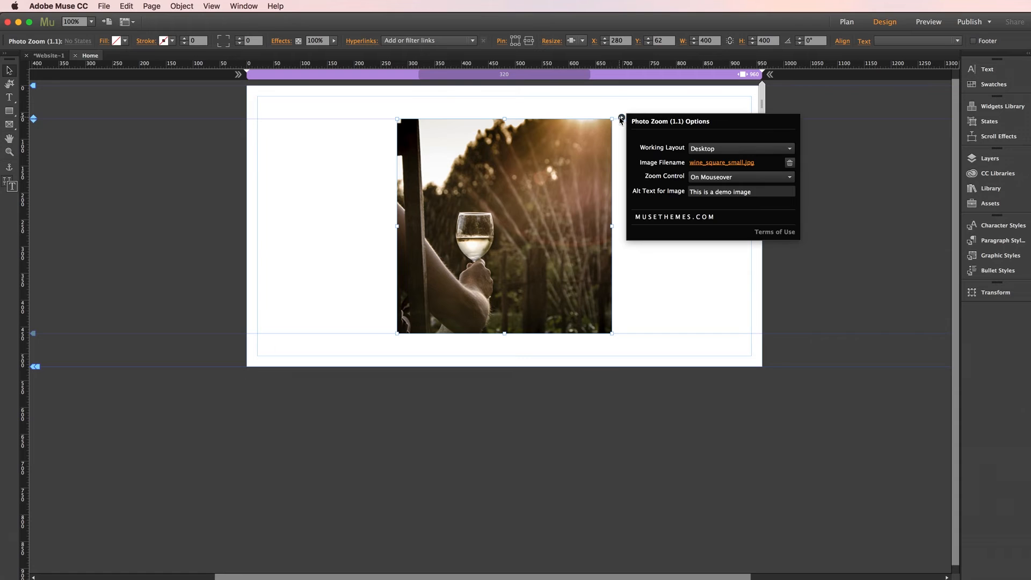
left_click(710, 161)
left_click_drag(774, 140, 665, 149)
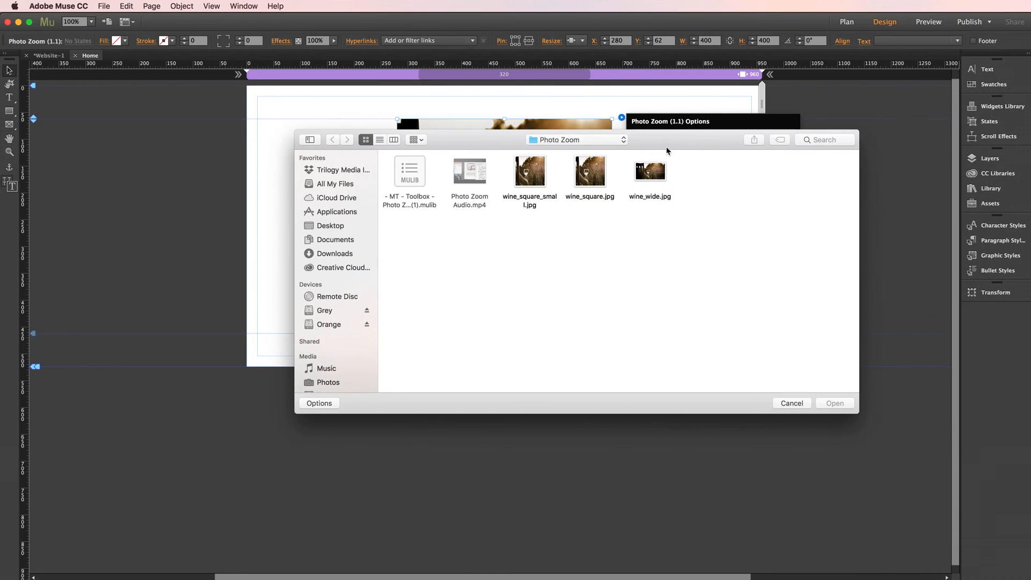
left_click(657, 170)
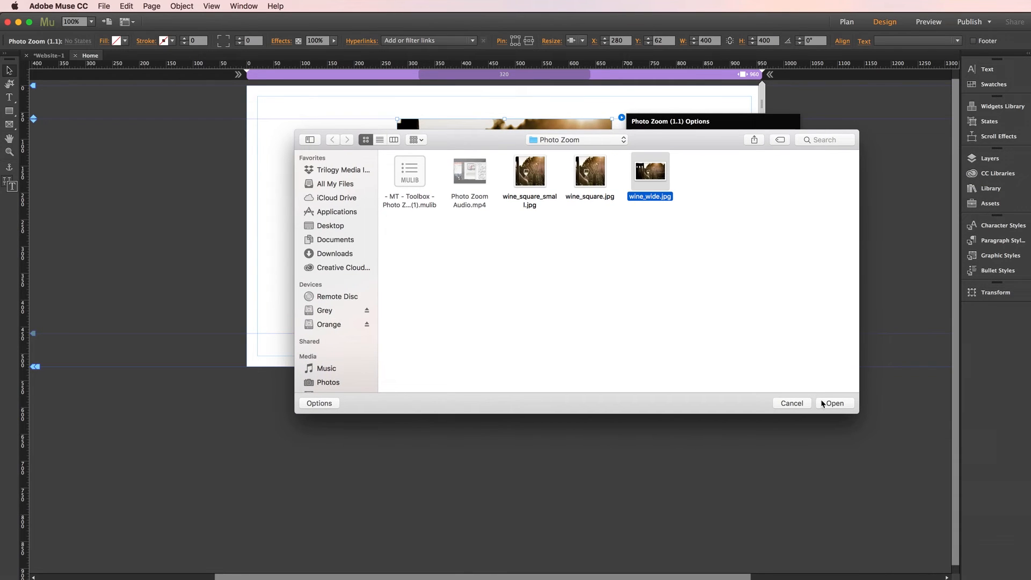
left_click(833, 403)
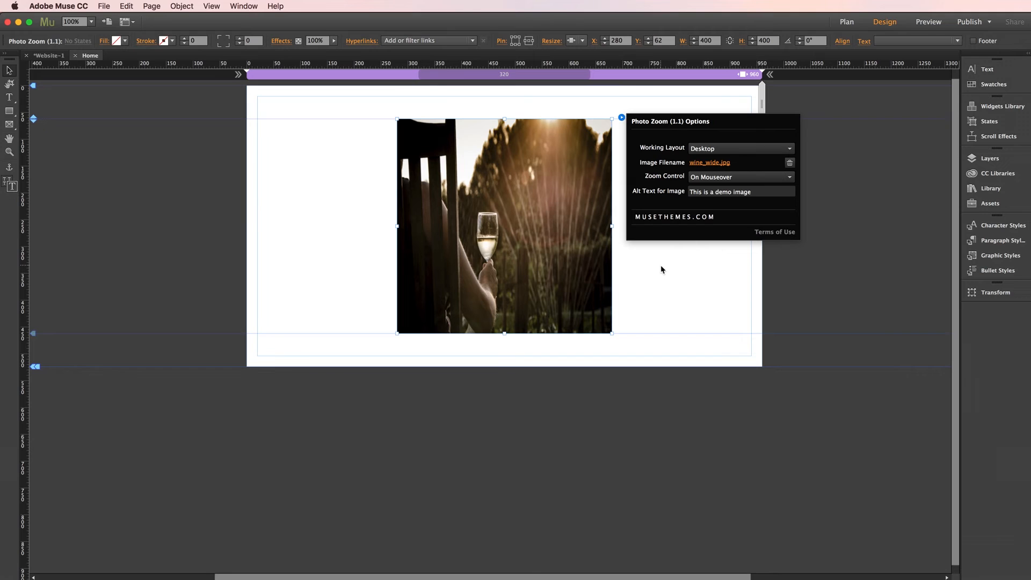
left_click(661, 270)
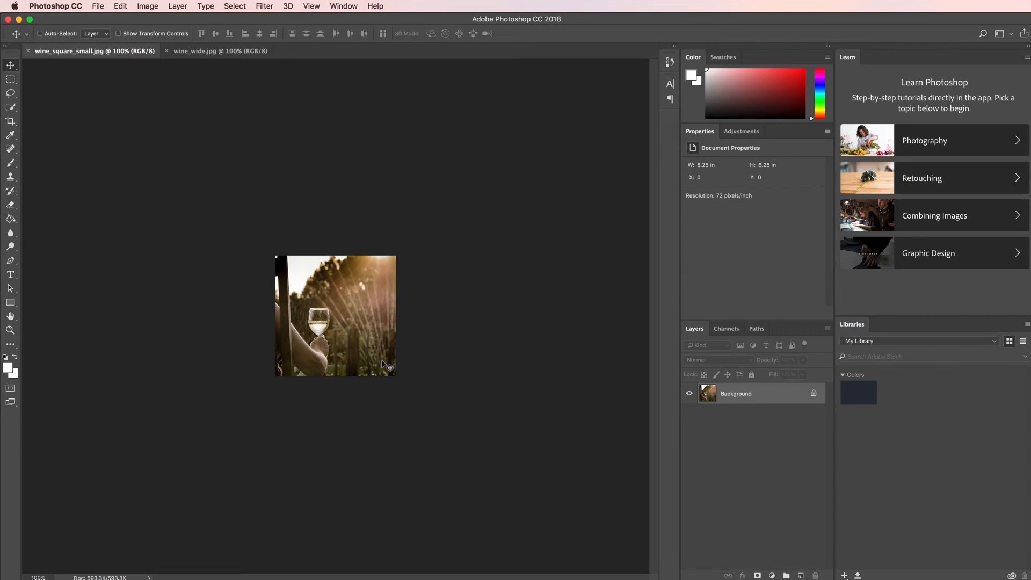
In Photoshop, check wine_wide.jpg's proportional dimensions for a 400 px width and a 400 px height without applying a resize.
left_click(212, 54)
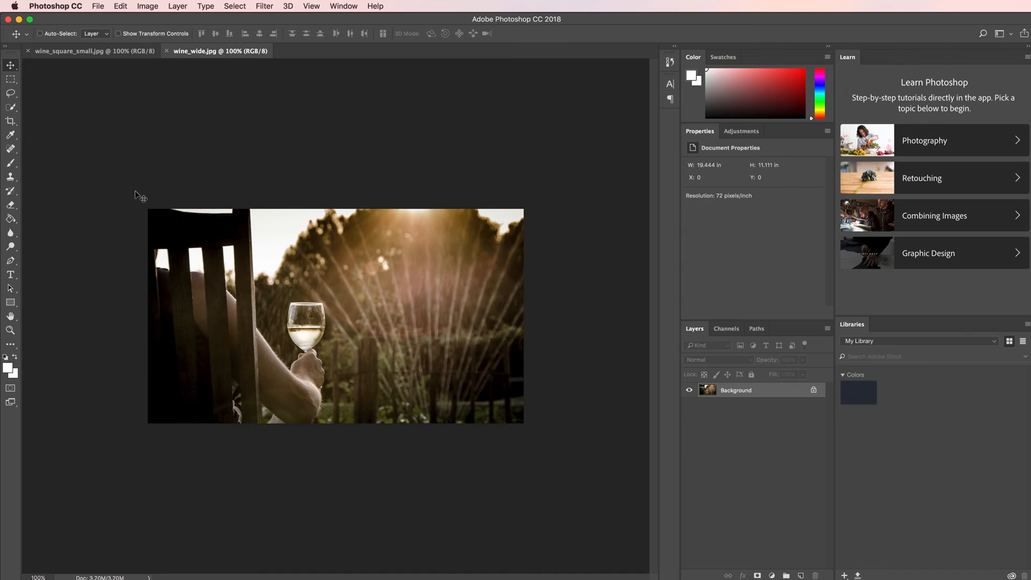
left_click(147, 6)
left_click(168, 89)
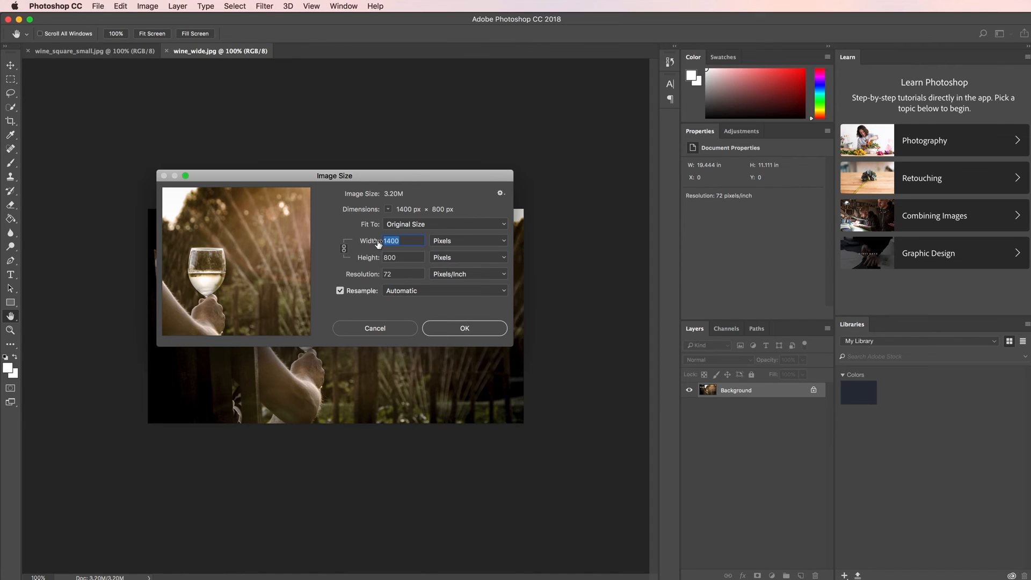
type("400")
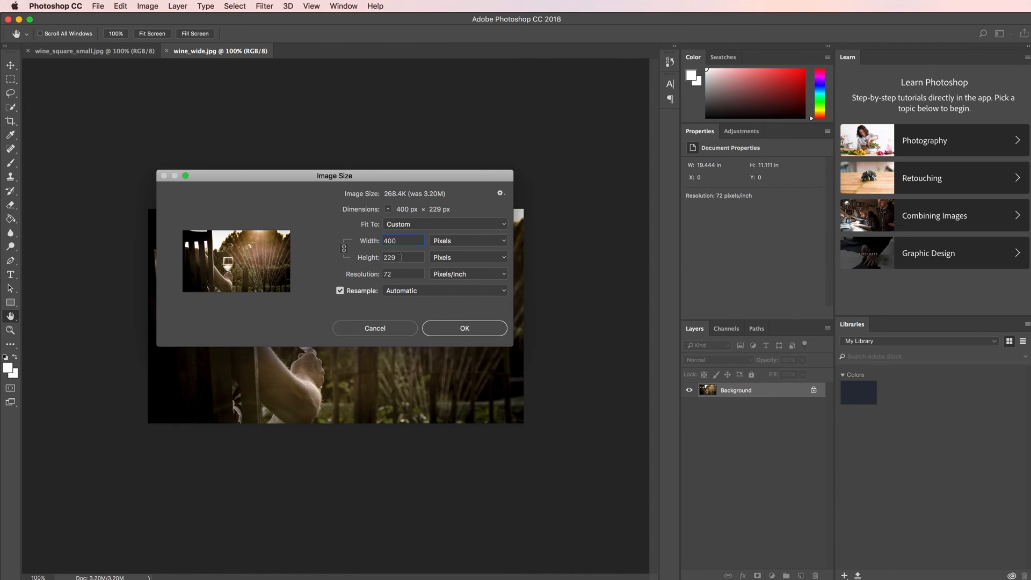
double_click(400, 258)
type("400")
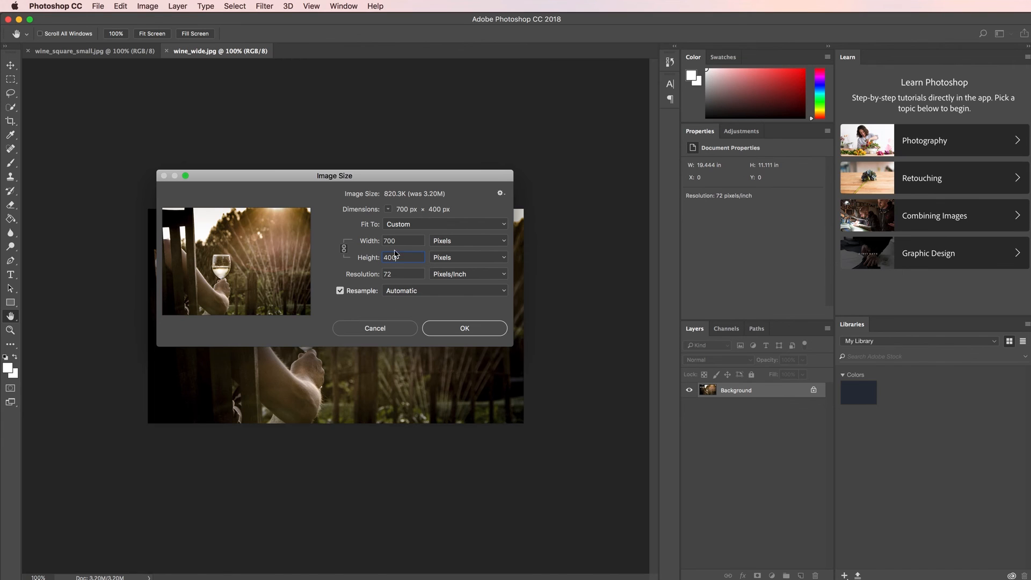
left_click(383, 330)
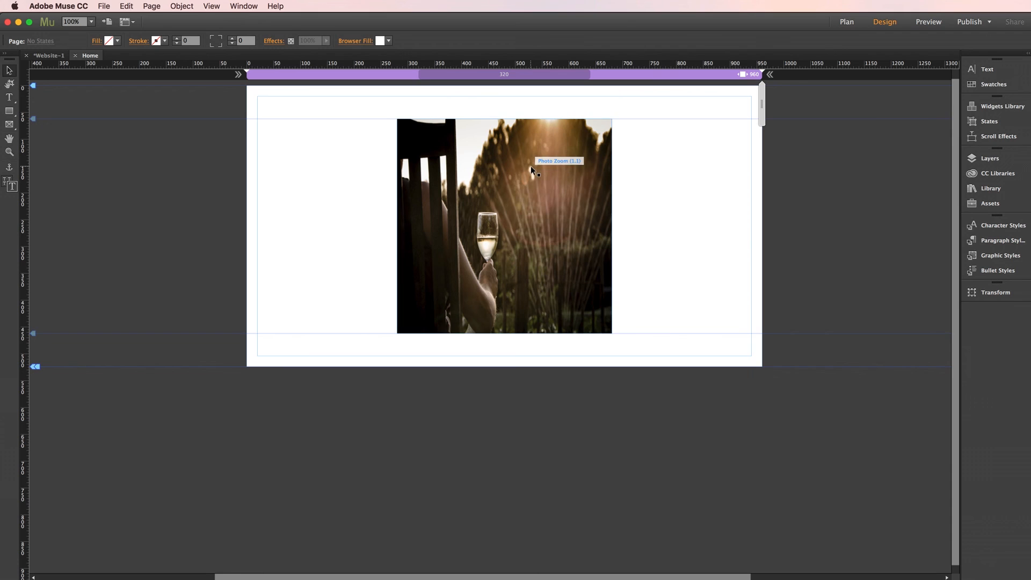
In Muse, set the Photo Zoom widget's width to 700 and centre it horizontally on the page.
left_click(530, 166)
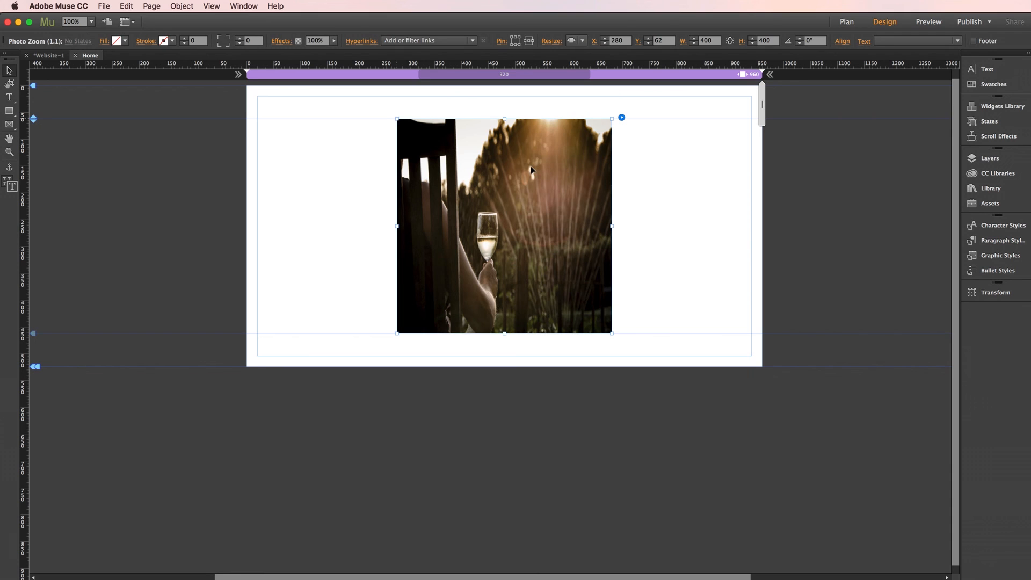
left_click(704, 40)
type("700")
key("Return")
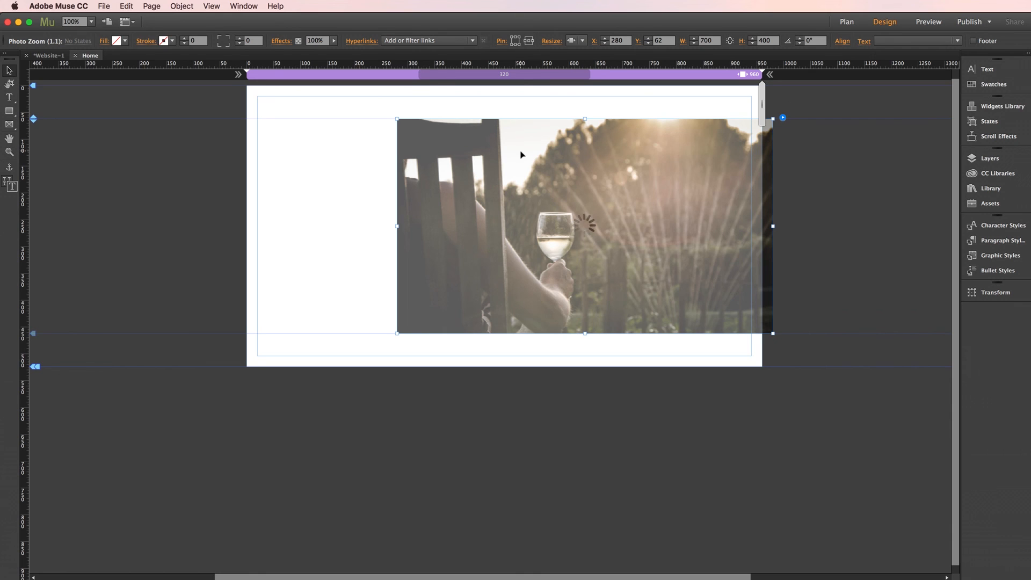
left_click_drag(520, 152, 511, 151)
left_click(772, 150)
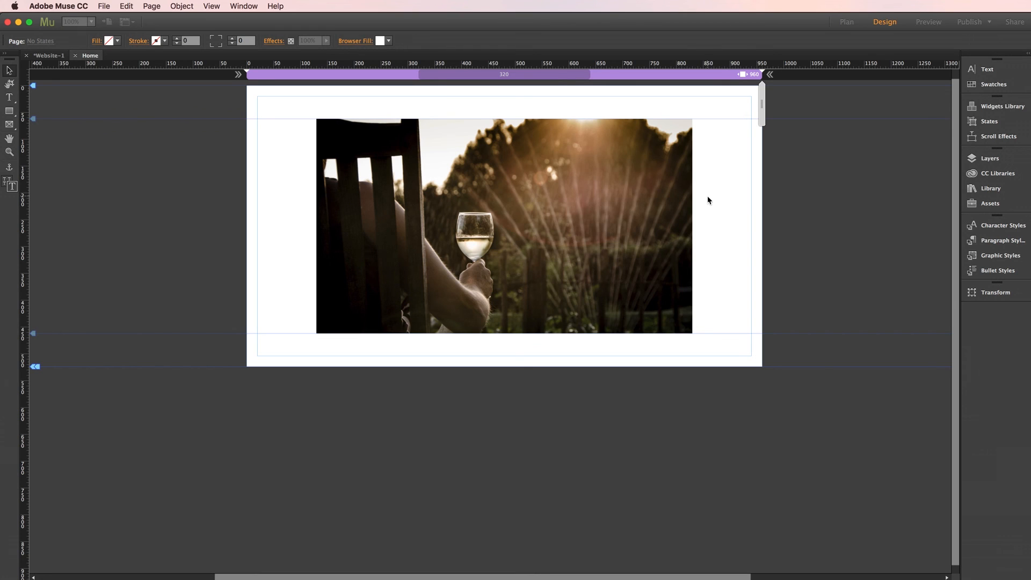
Preview the page with the wide Photo Zoom image in the browser, and return to the Muse design.
key("super+shift+e")
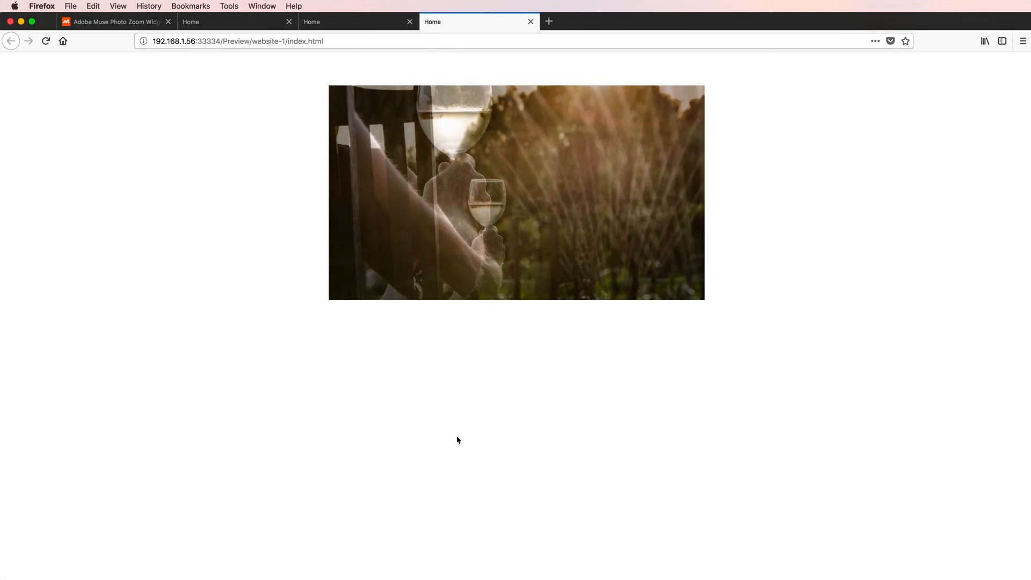
key("super+Tab")
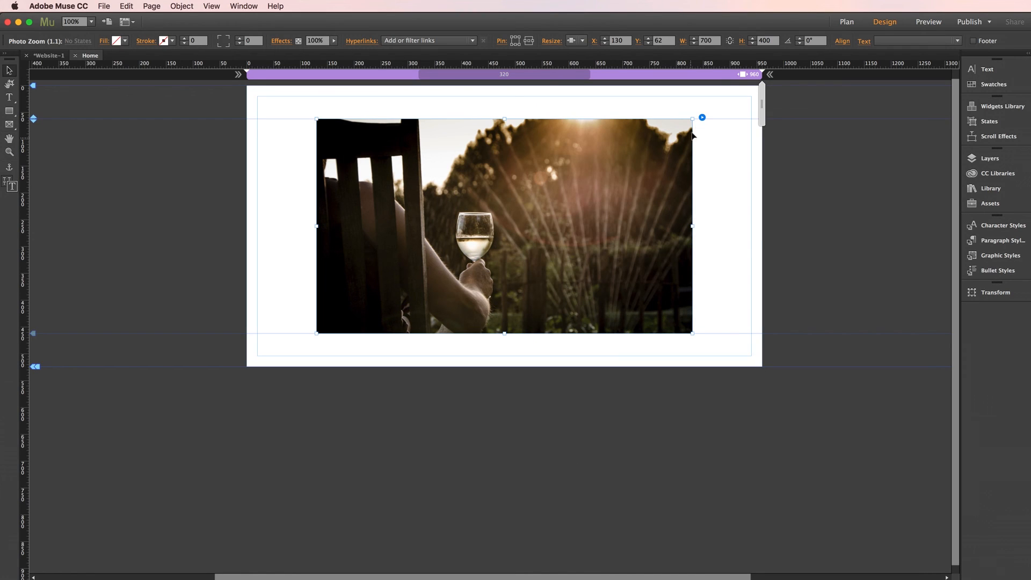
Review the Photo Zoom widget's zoom control choices and image alt text, keeping the zoom control at On Mouseover.
left_click(702, 117)
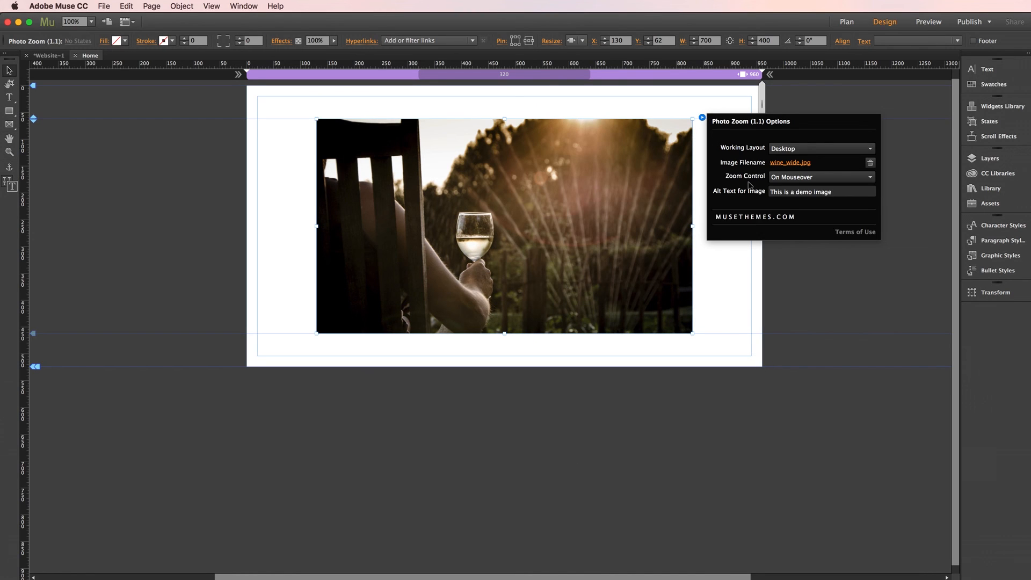
left_click(799, 178)
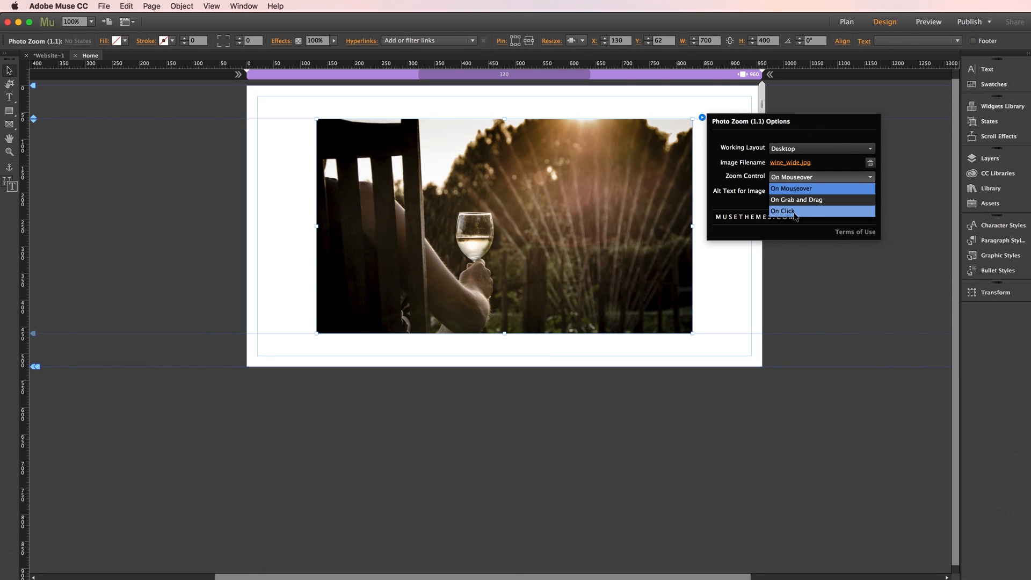
left_click(811, 188)
left_click(815, 191)
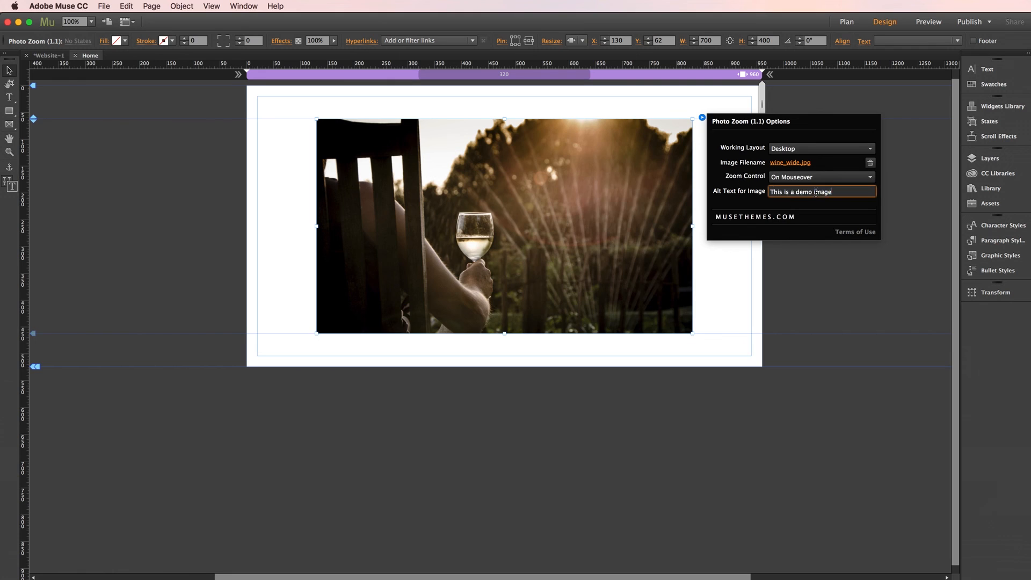
key("super+a")
left_click(821, 266)
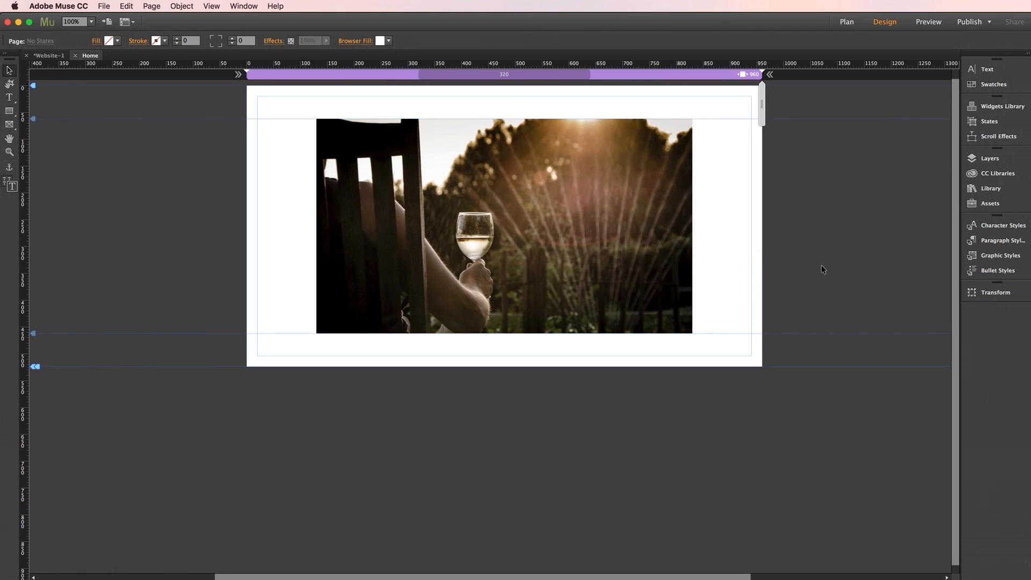